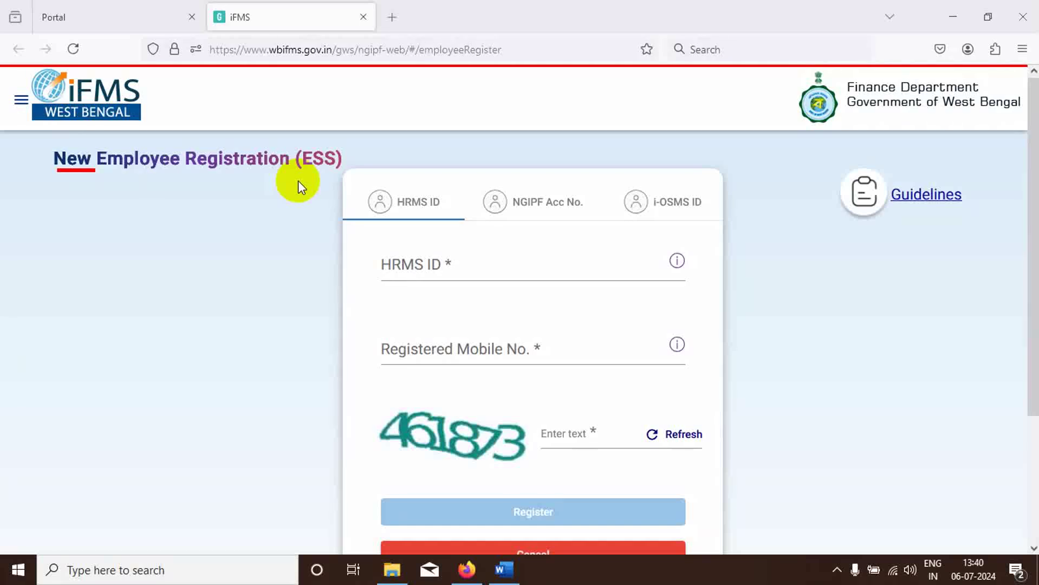
click(392, 18)
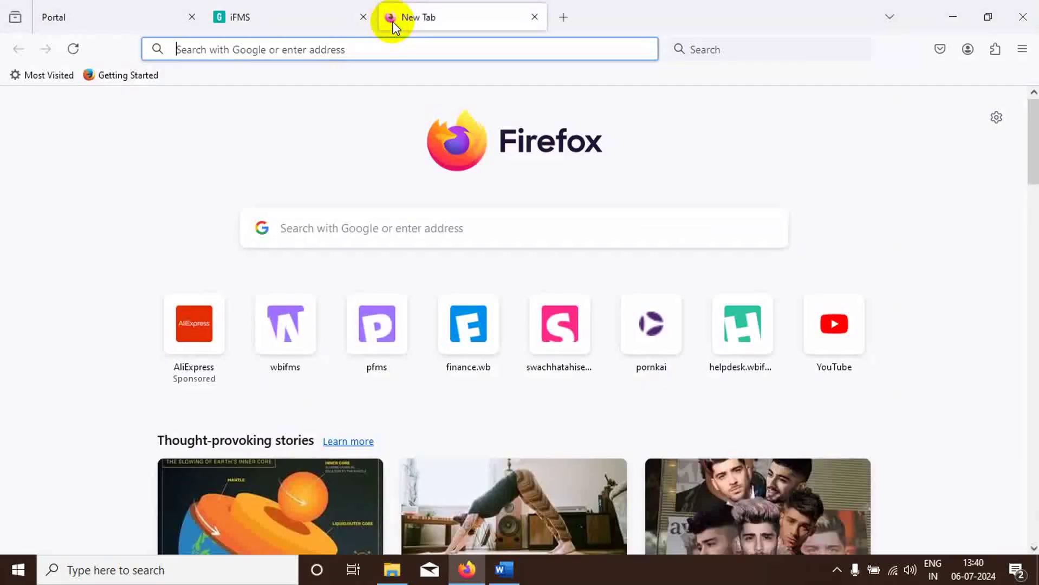
click(364, 18)
click(193, 17)
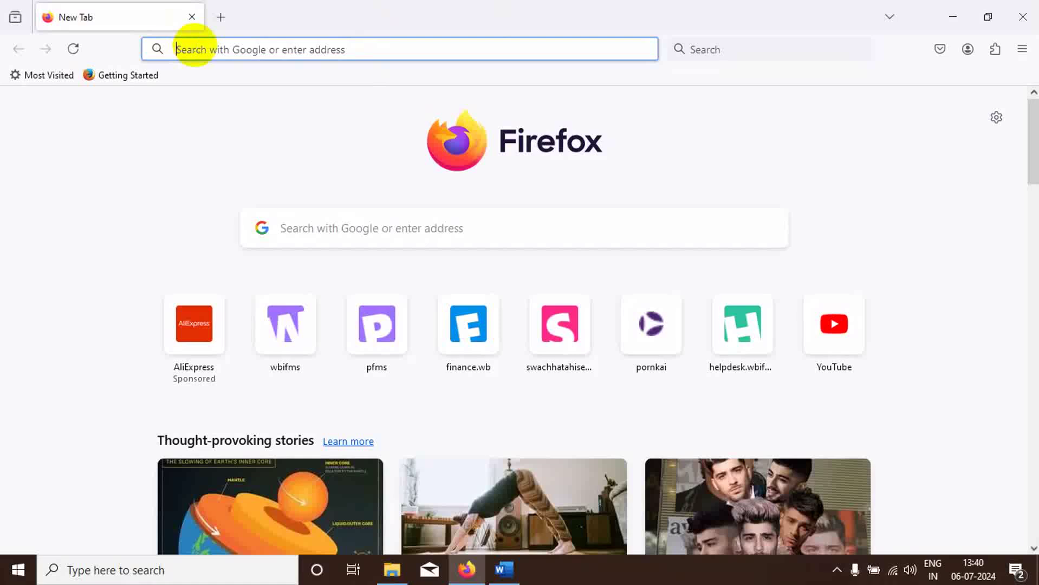
text(www.wbifms.gov.in/)
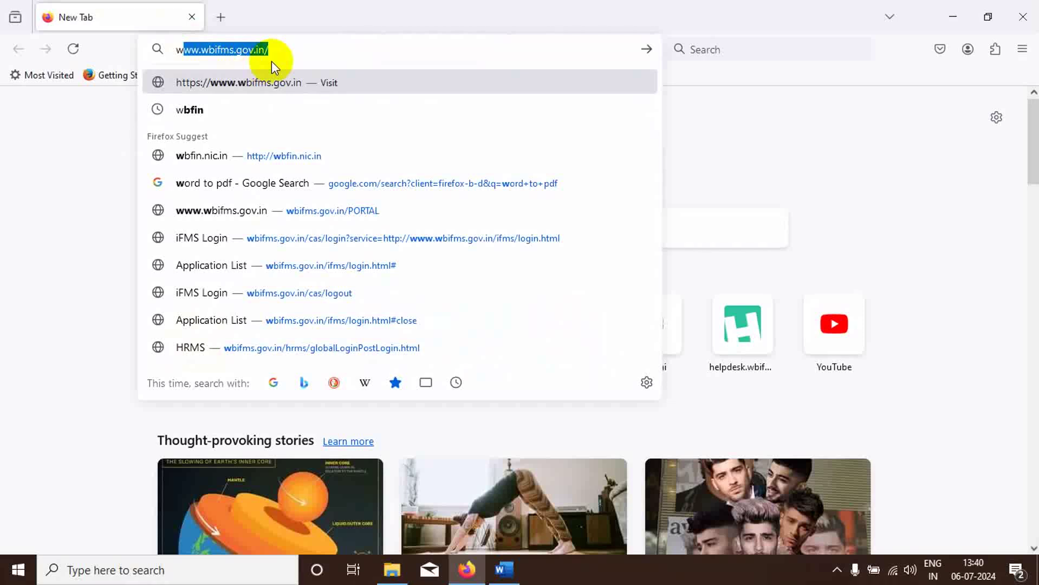
key(Return)
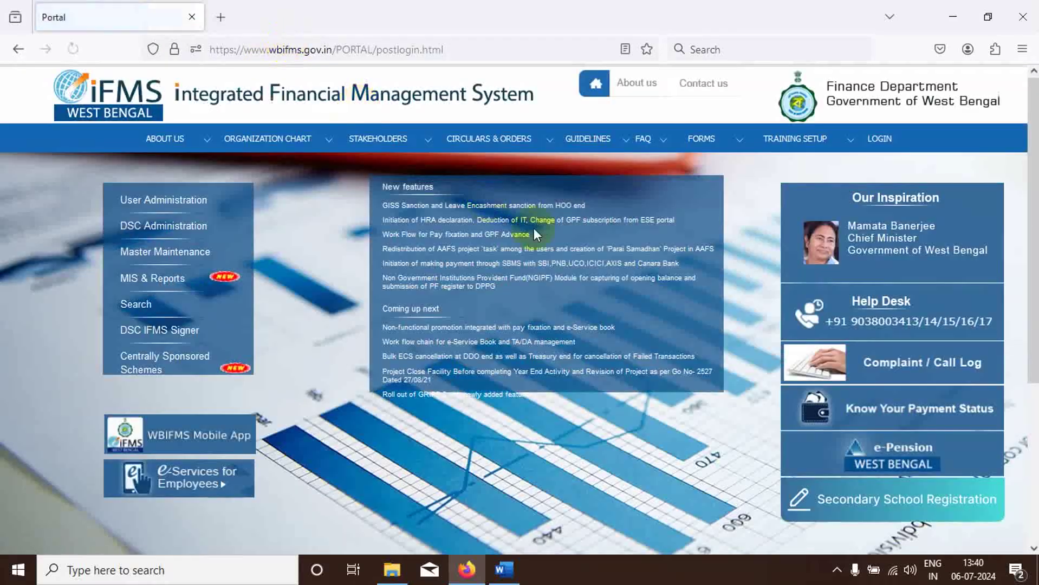
Open the Sign up for Registration form under eServices for Employees on the portal home page.
scroll(489, 294, down, 3)
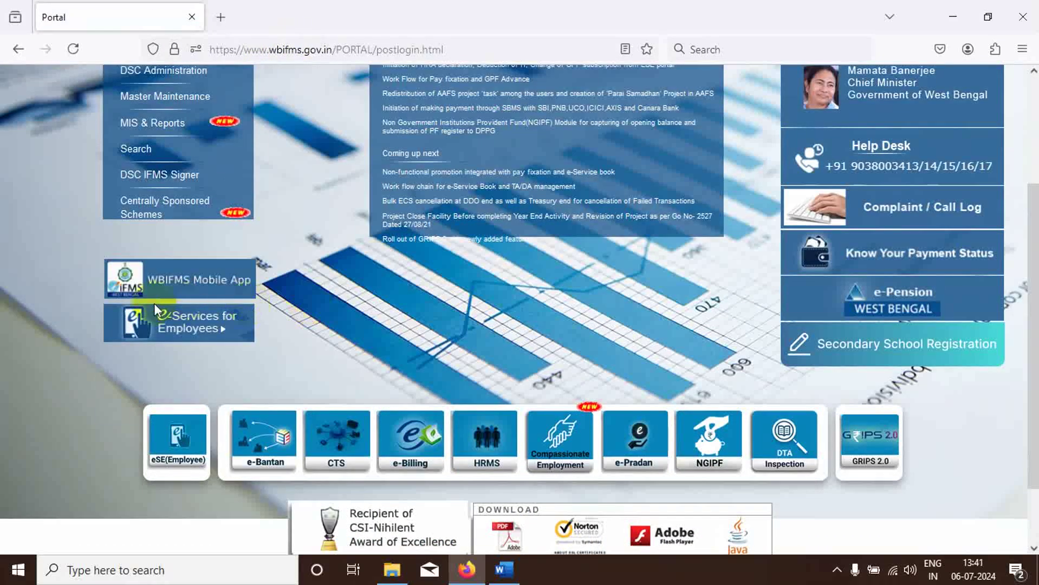
mouse_move(153, 320)
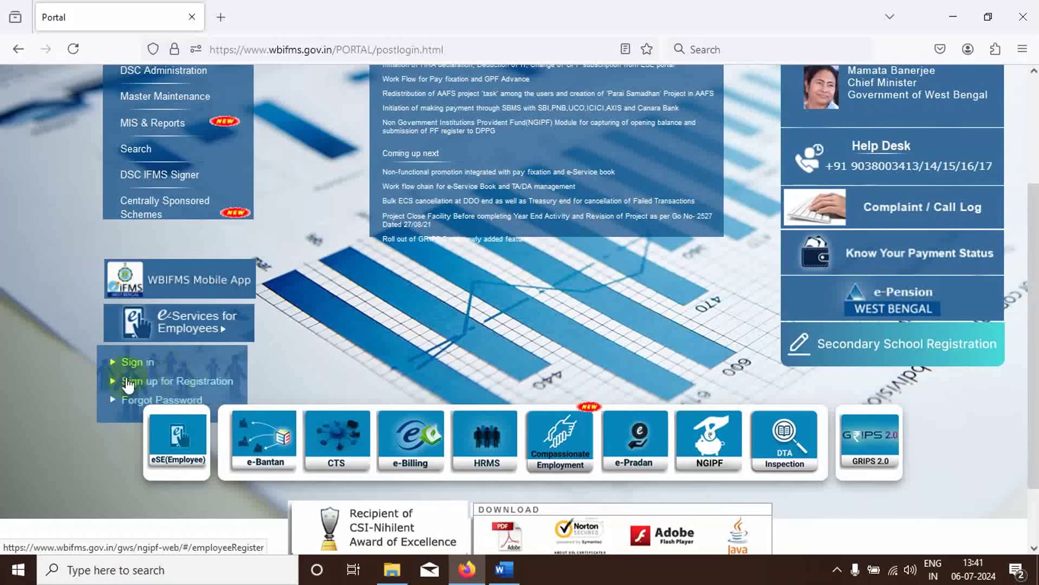
click(188, 383)
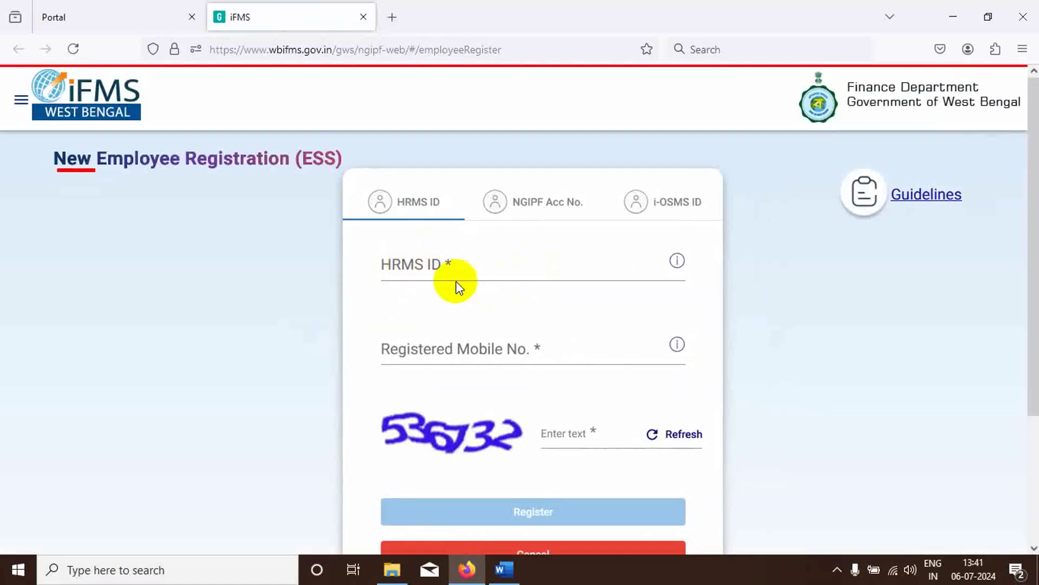
Enter the employee's HRMS ID, the saved registered mobile number and the captcha, then register.
click(404, 268)
text(20)
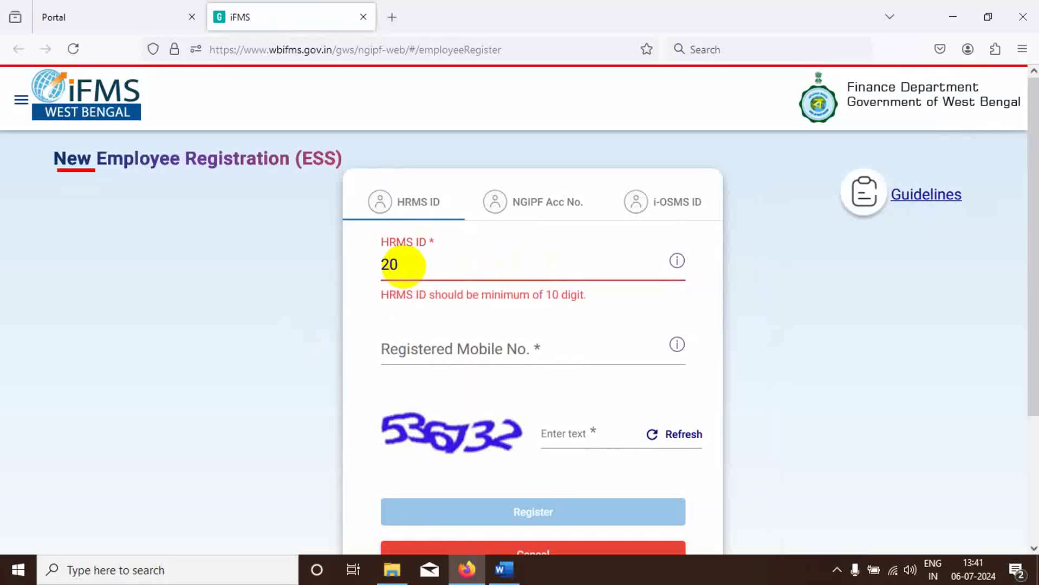
text(245)
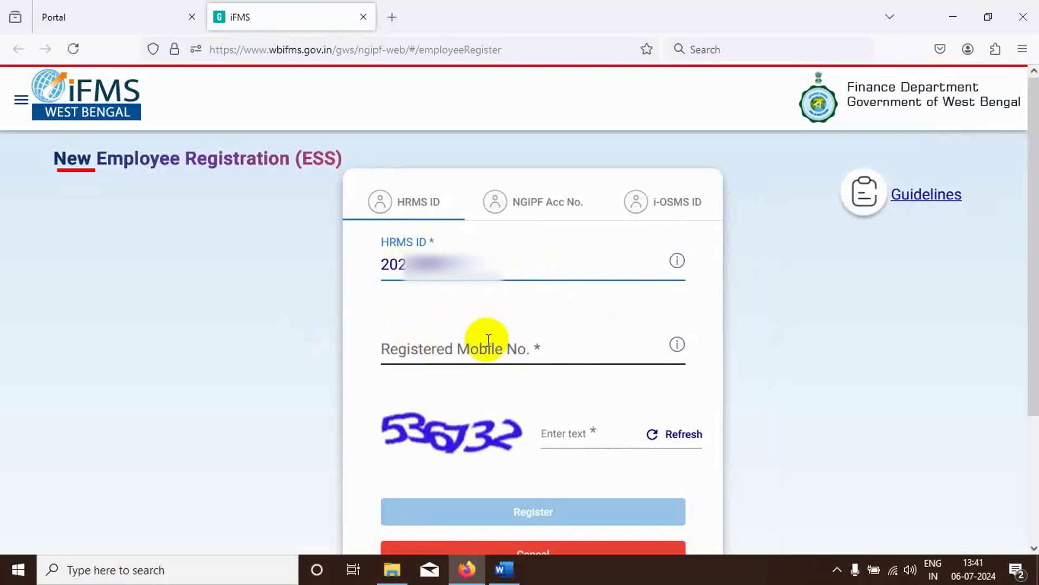
click(427, 347)
click(427, 347)
key(ctrl+v)
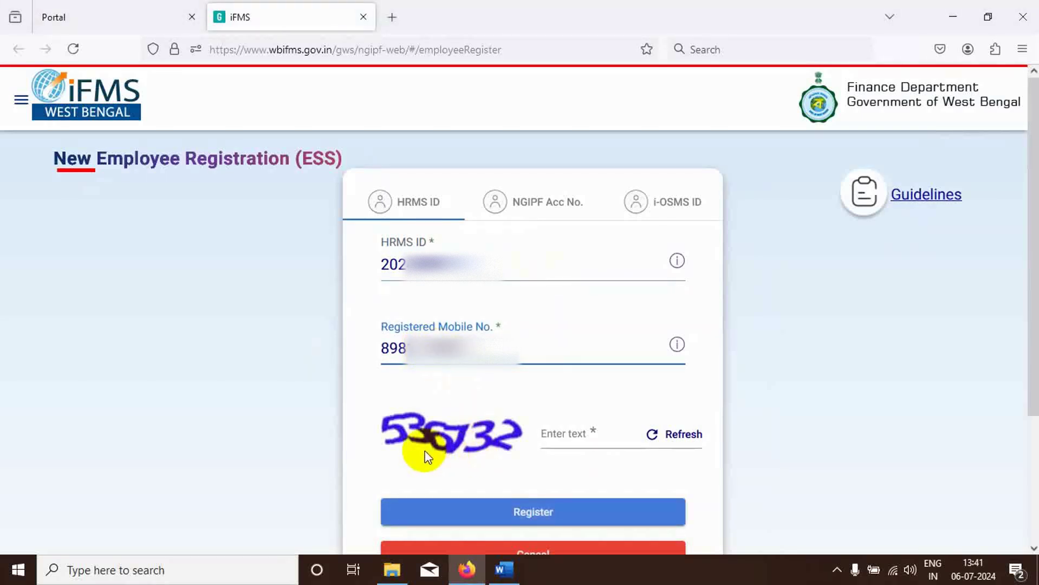
click(568, 437)
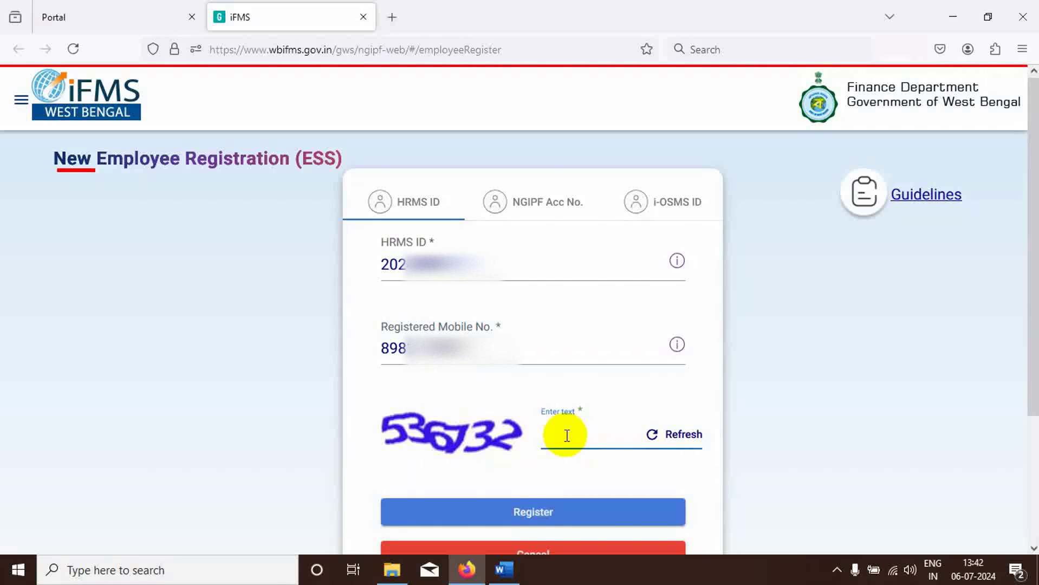
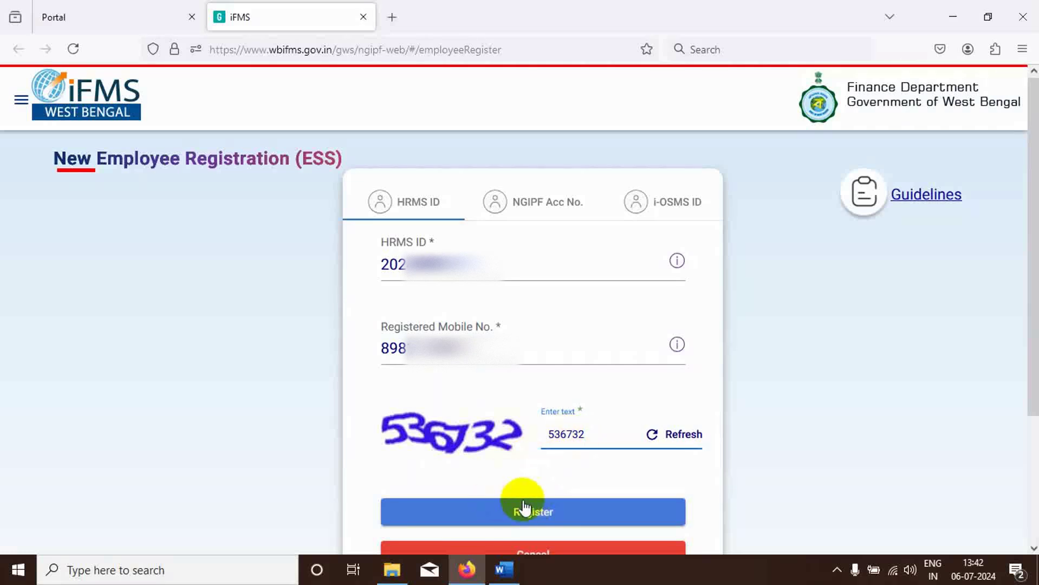
click(535, 517)
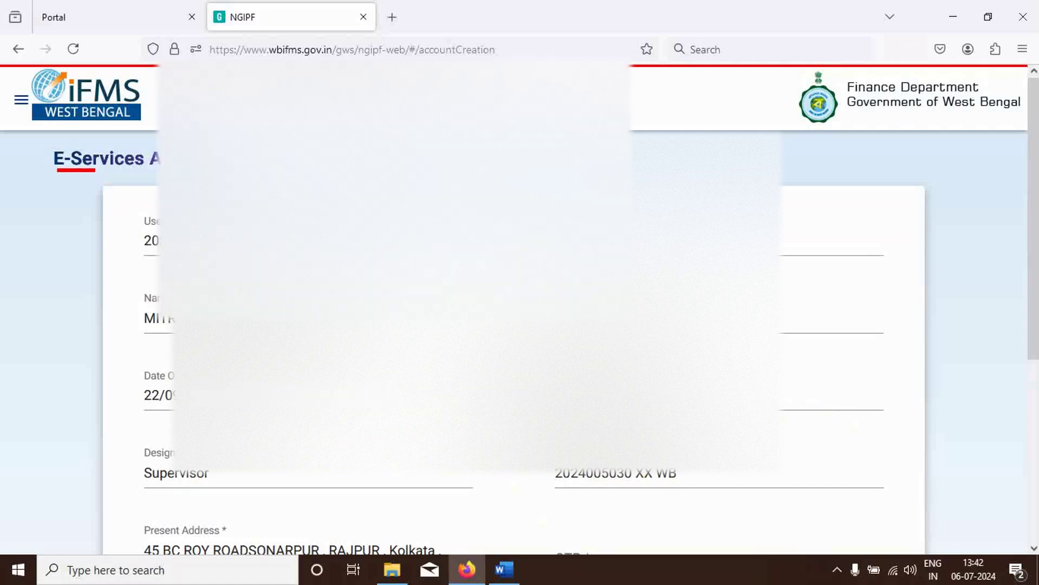
Accept the details-correct declaration and request an OTP on the registered mobile.
scroll(460, 412, down, 4)
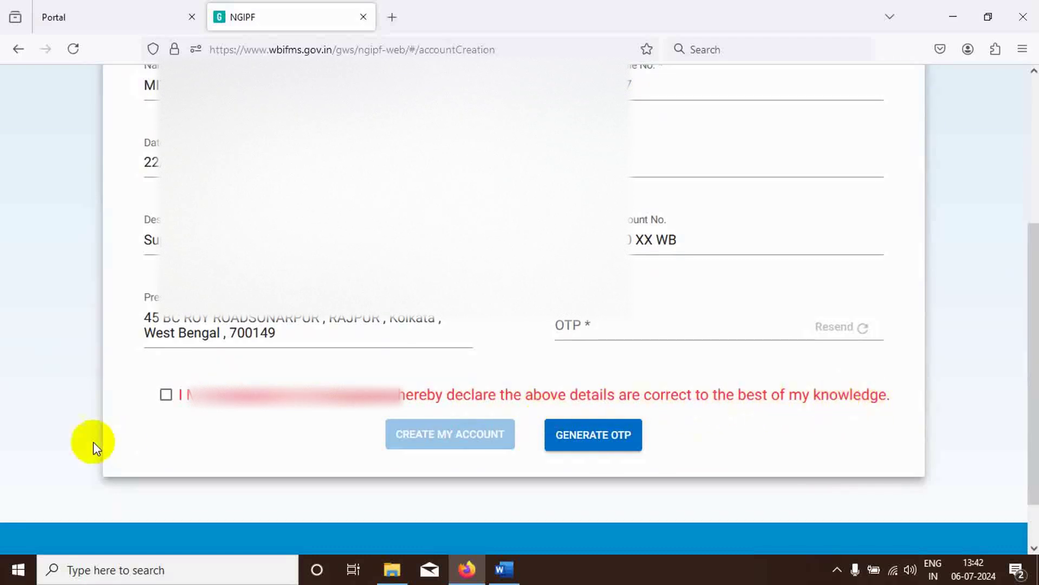
click(168, 399)
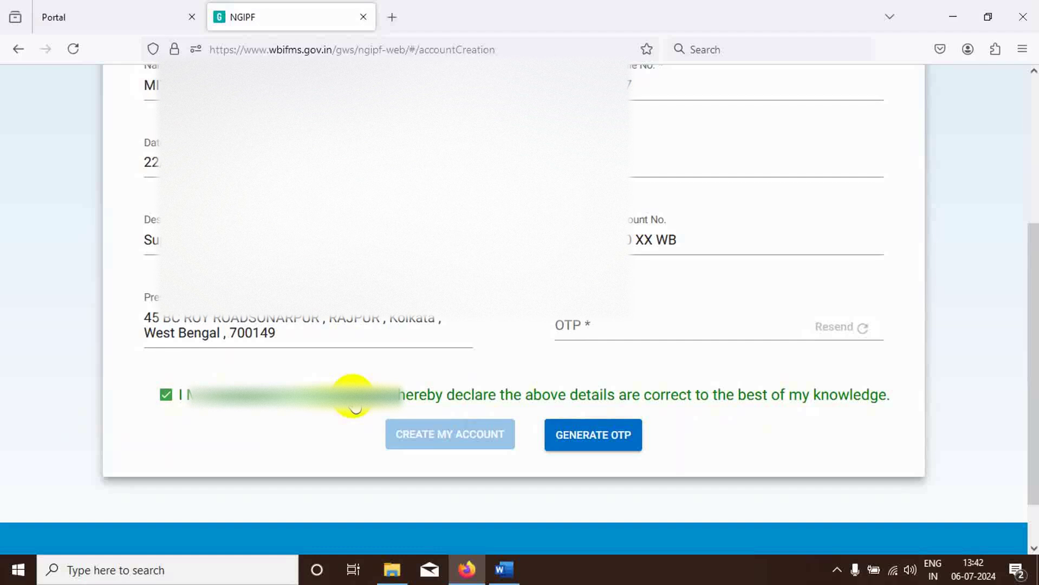
click(603, 443)
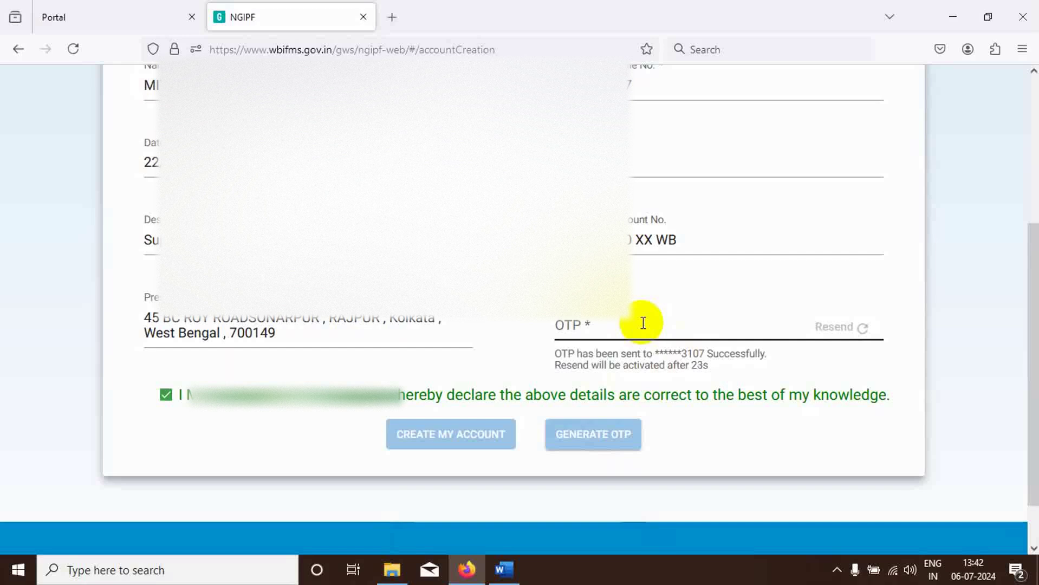
Enter the received OTP, create the HRMS-eSE account and dismiss the Success notice.
click(621, 326)
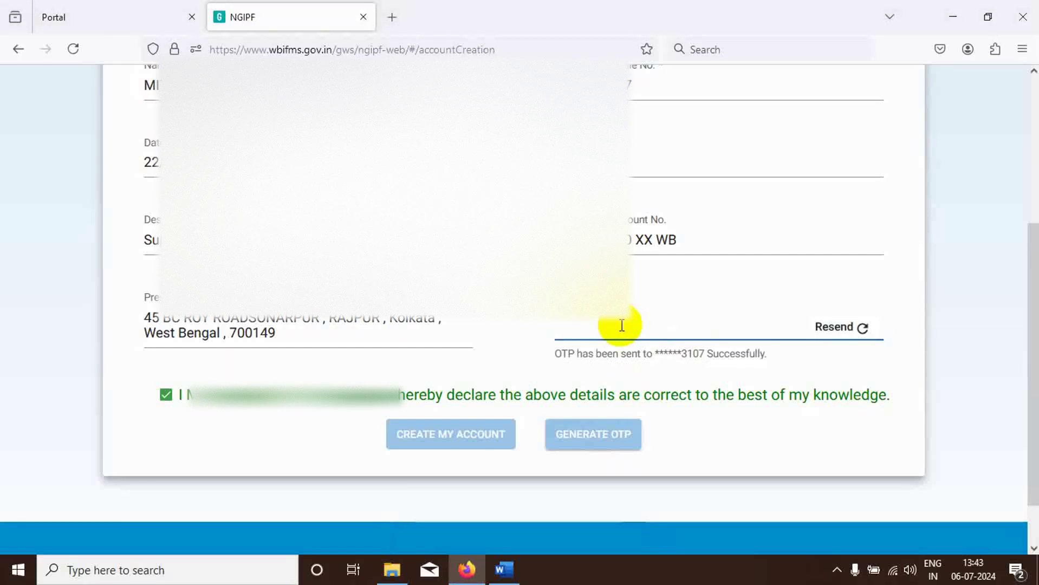
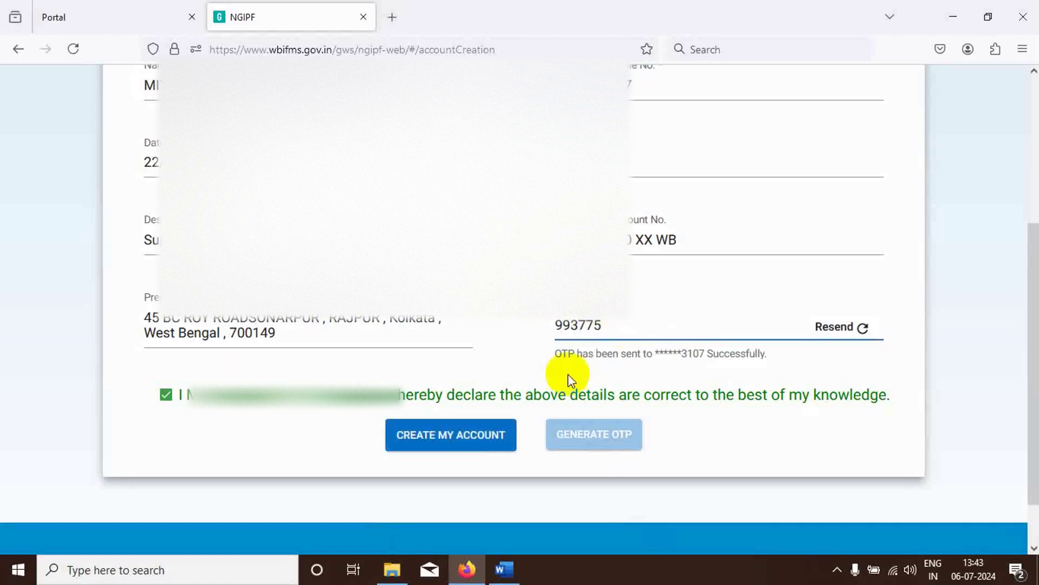
click(416, 437)
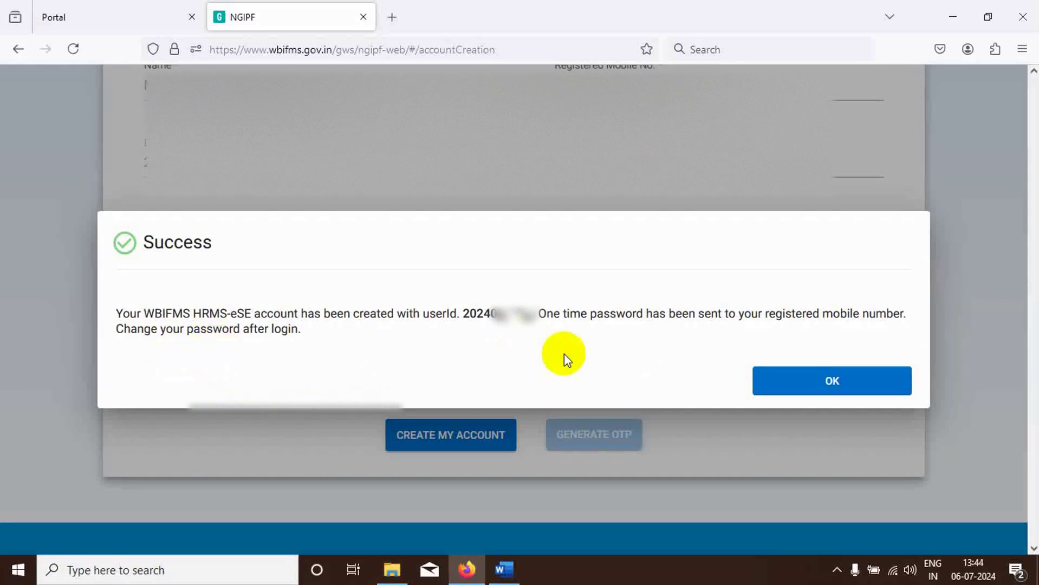
click(837, 386)
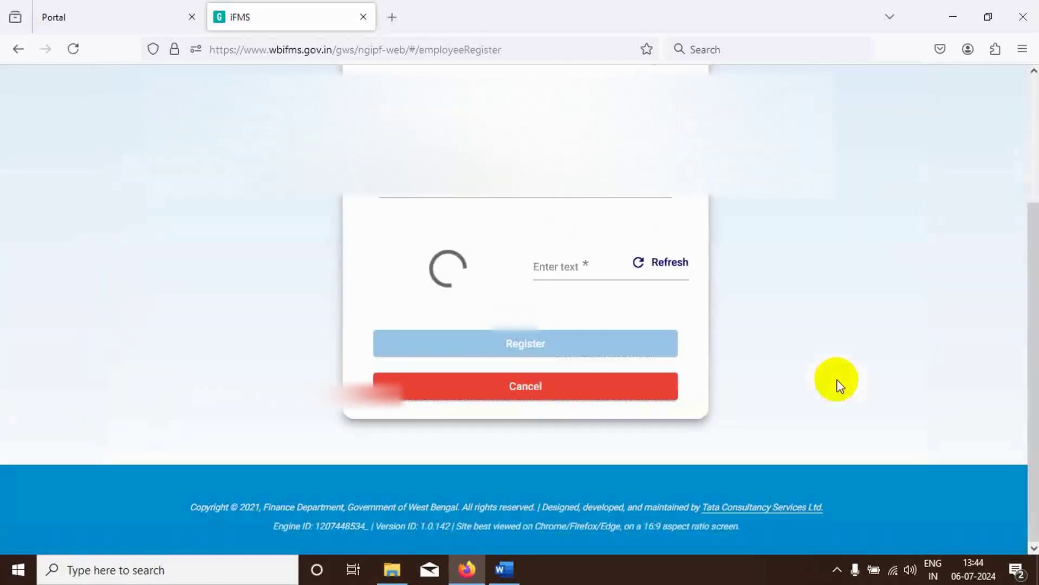
Return to the portal home tab and open the employee login page.
scroll(838, 386, up, 2)
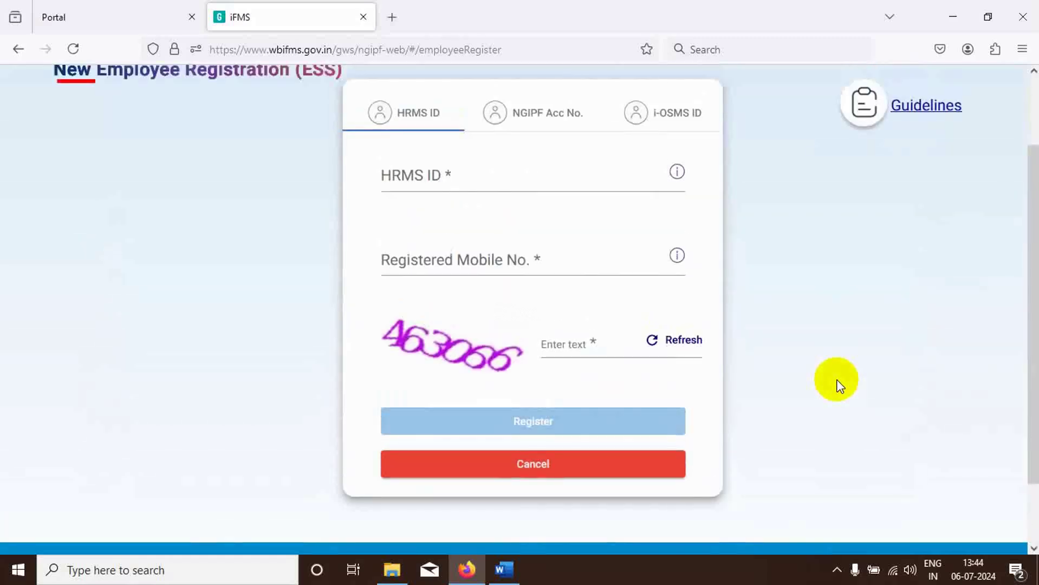
scroll(838, 386, down, 2)
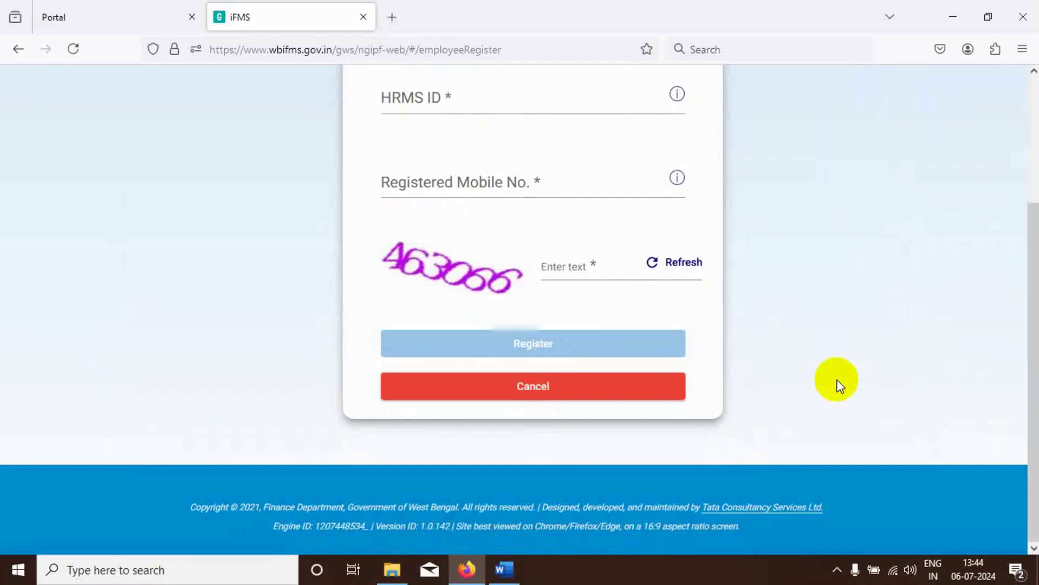
click(115, 17)
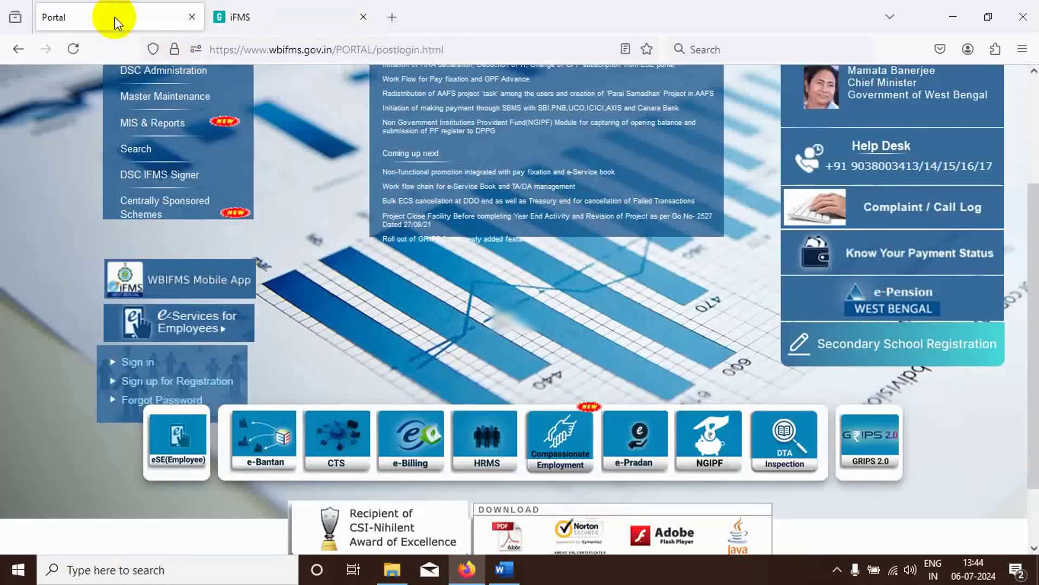
click(131, 367)
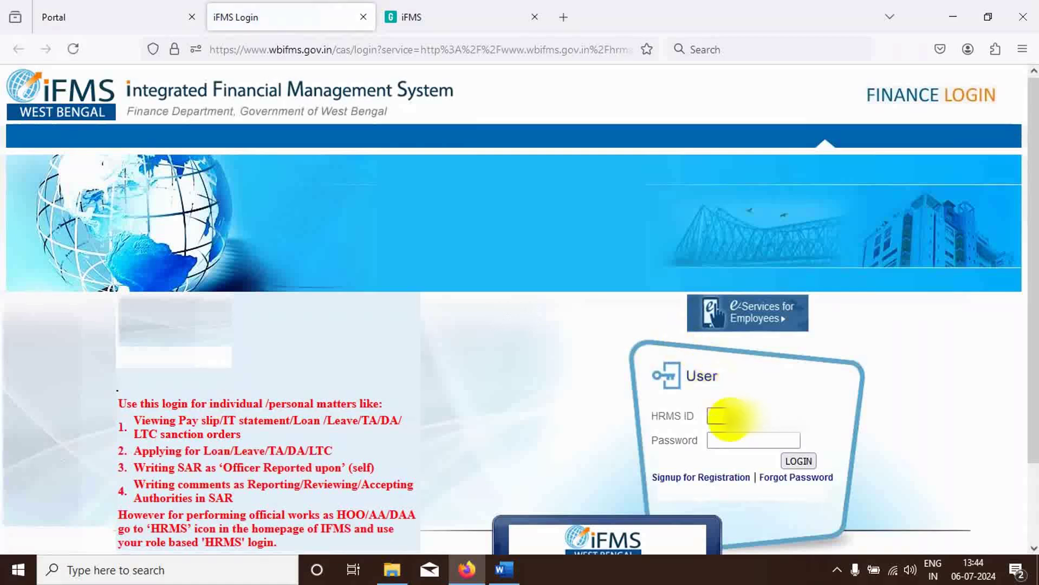
Log in to HRMS-ESS with the HRMS ID and the temporary password.
click(725, 416)
text(2)
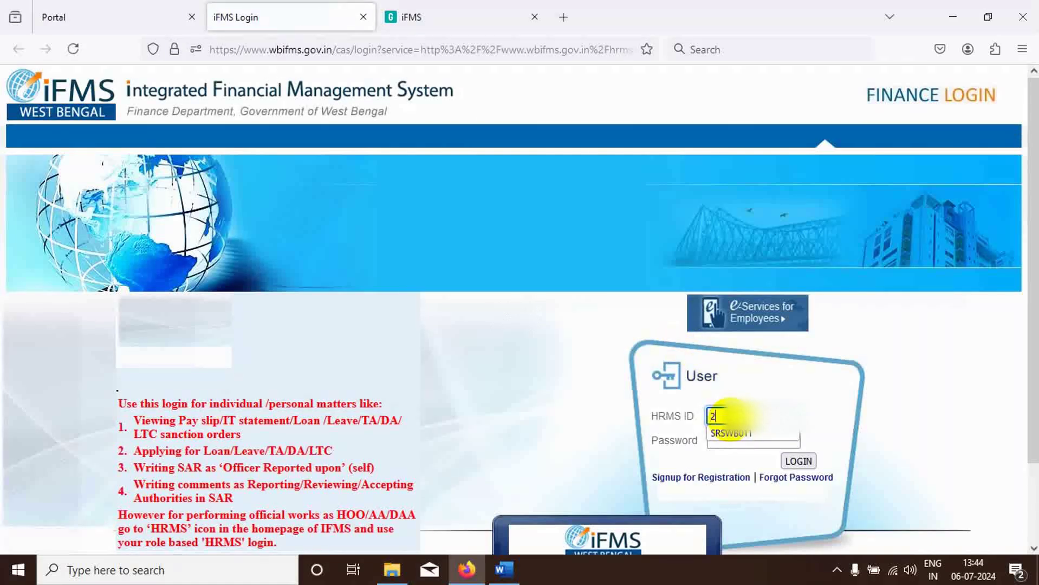
text(02)
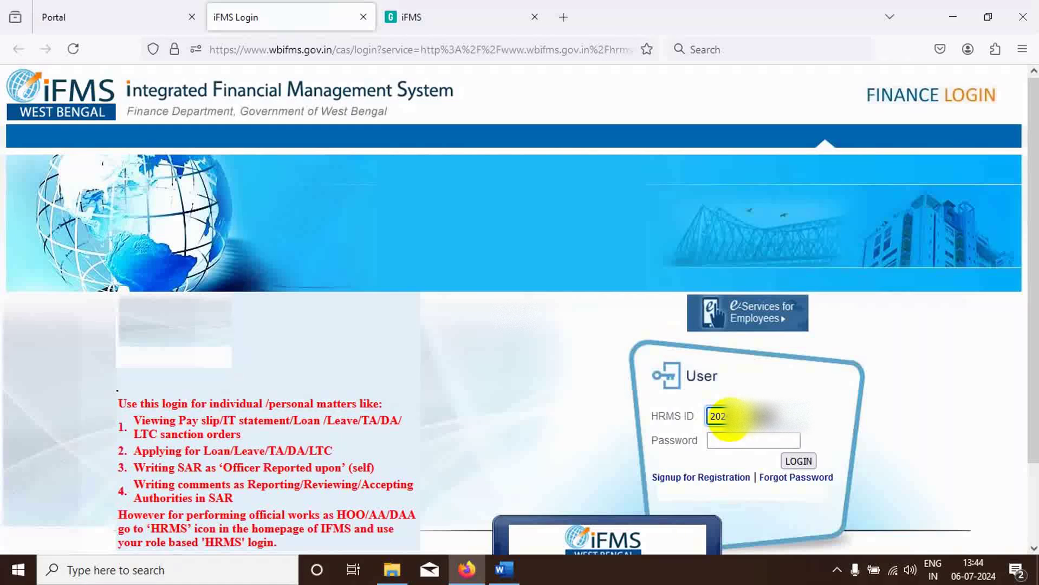
click(730, 444)
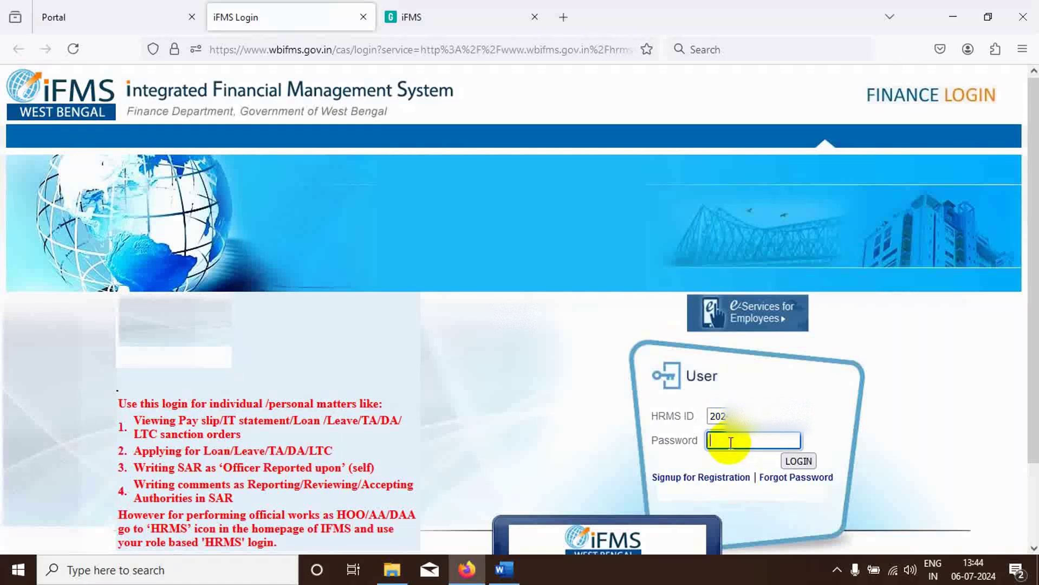
text(*)
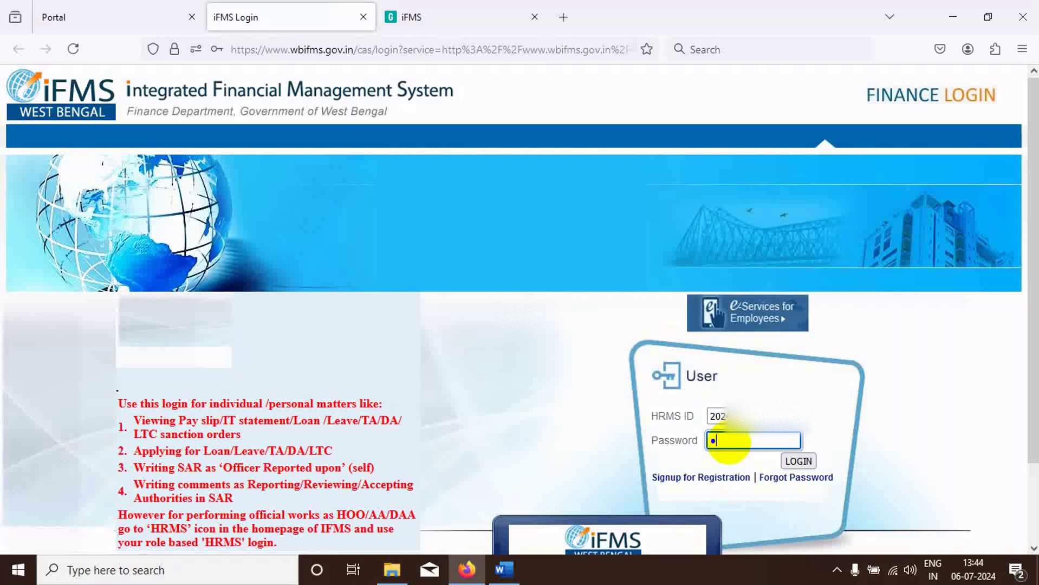
text(****)
text(***)
click(798, 461)
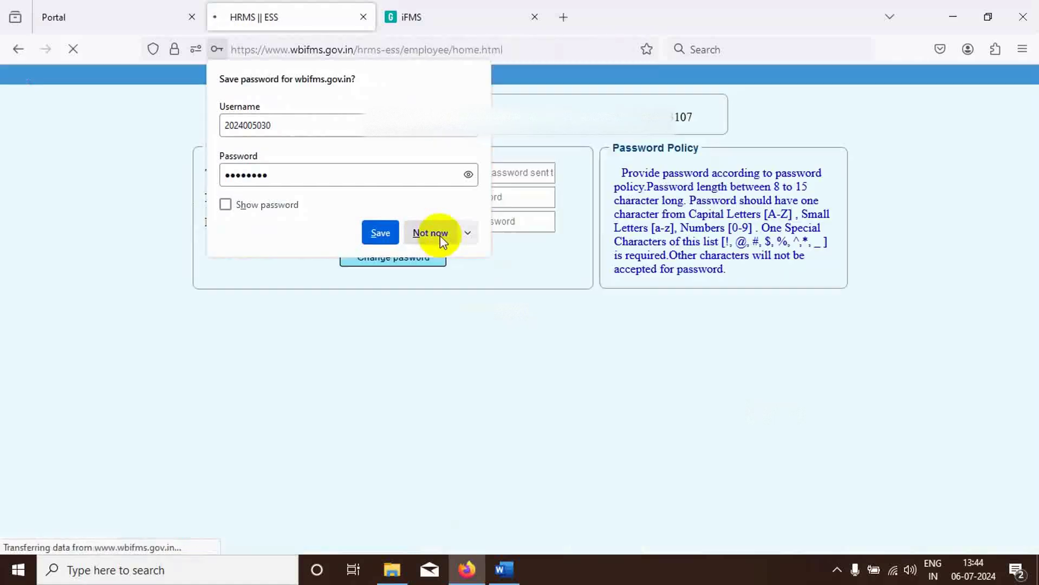
Decline Firefox's password save, enter the temporary password and a new password twice, and confirm the update.
click(440, 236)
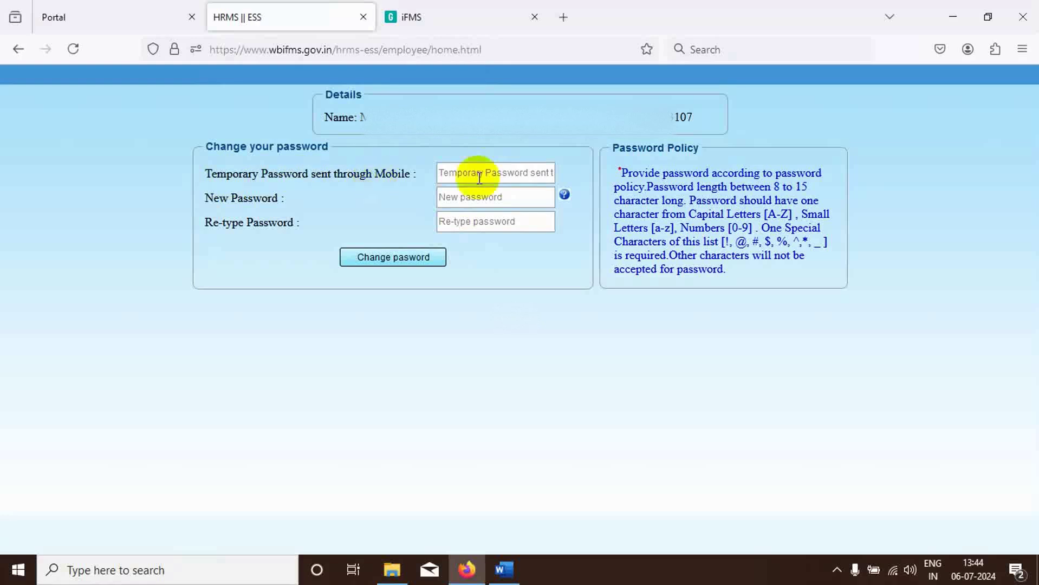
click(498, 171)
text(••••)
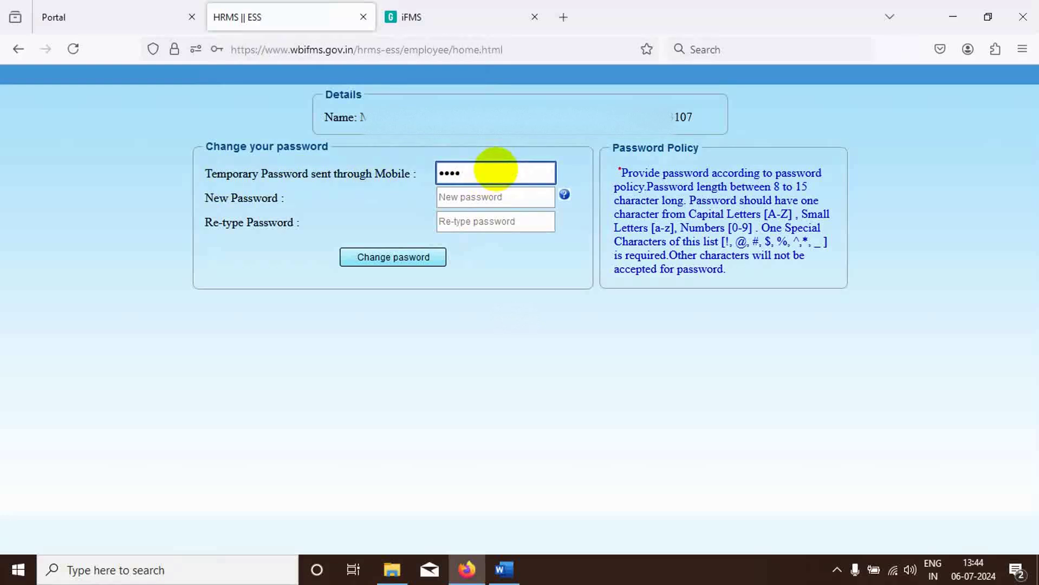
text(•••)
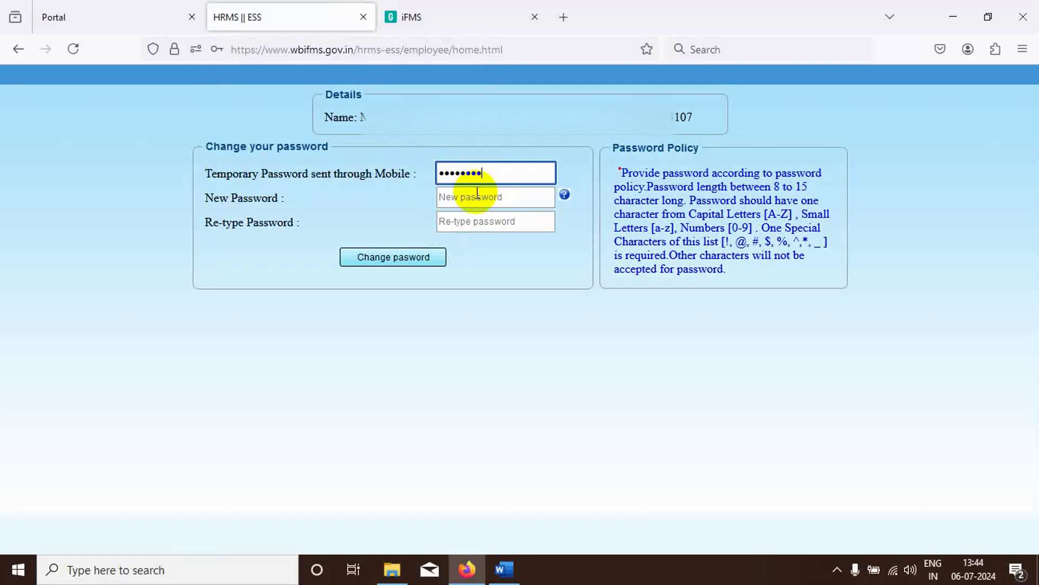
click(477, 193)
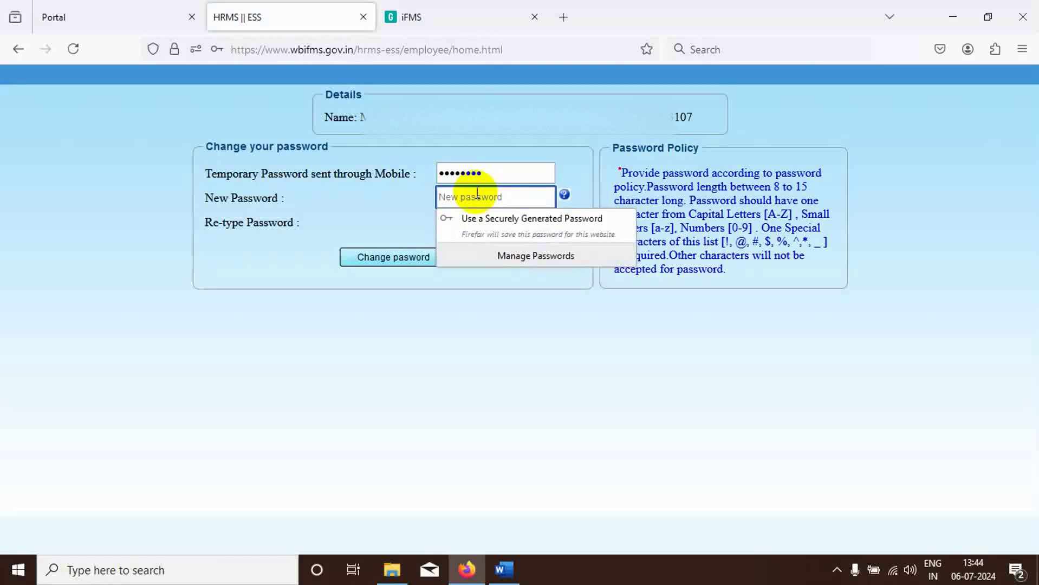
text(••••)
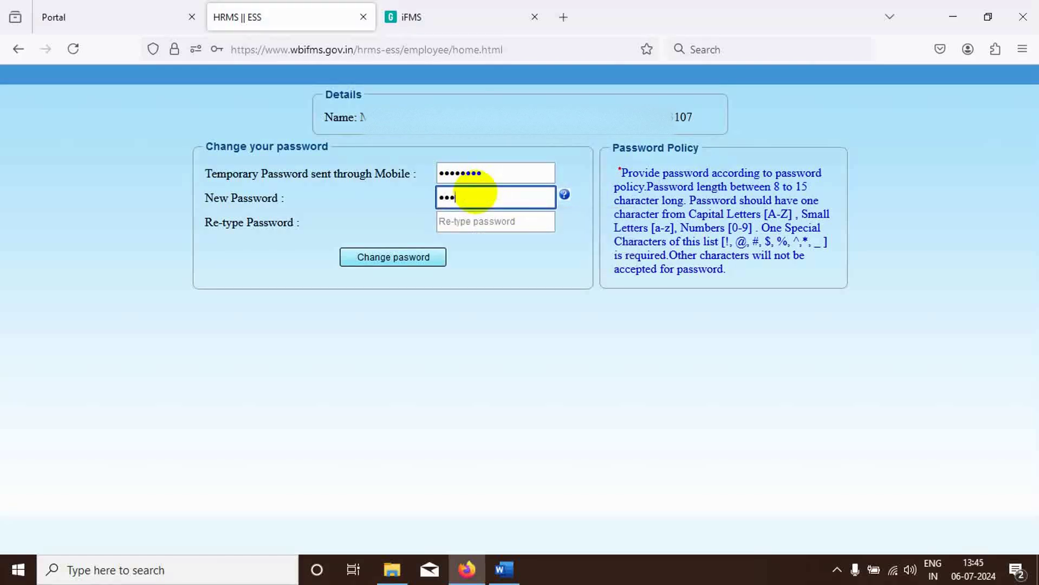
text(•••••)
click(477, 229)
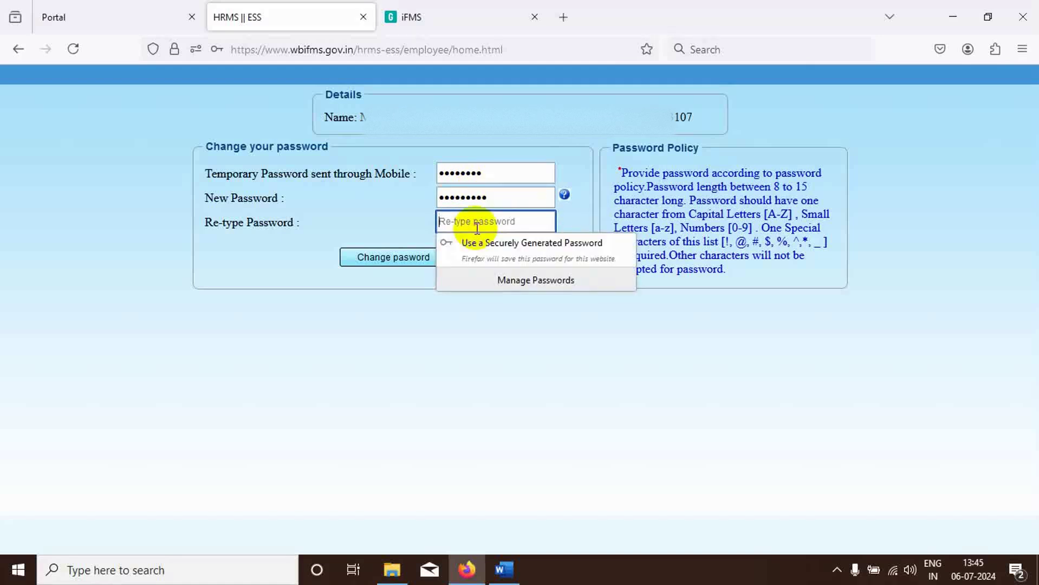
text(••••••)
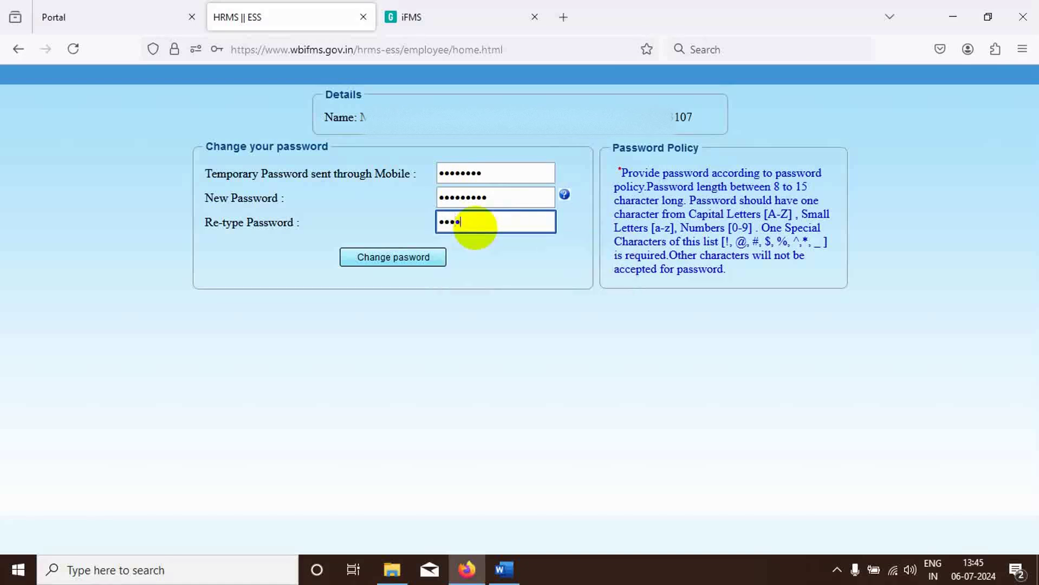
text(•••)
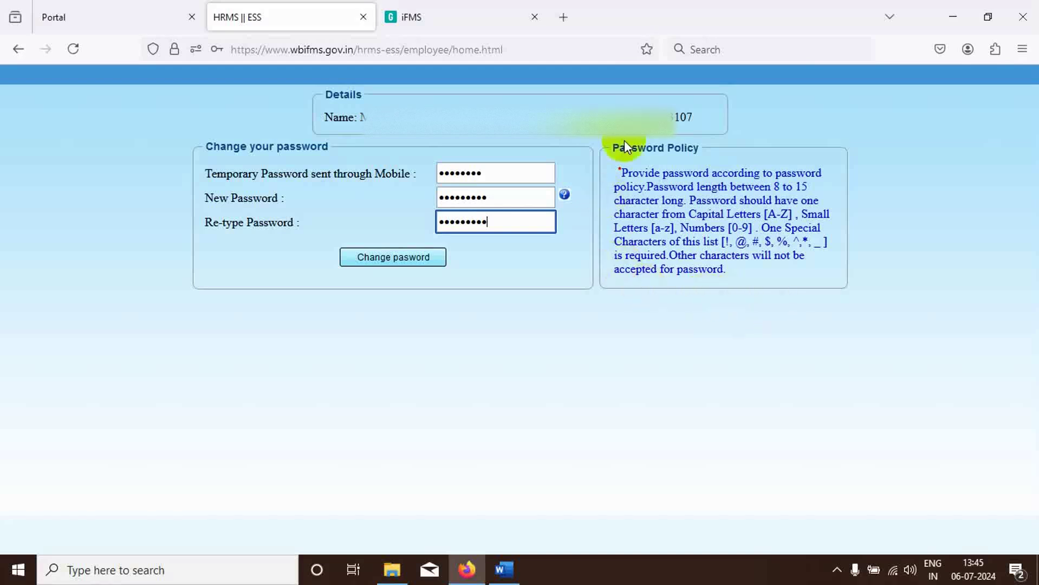
click(380, 258)
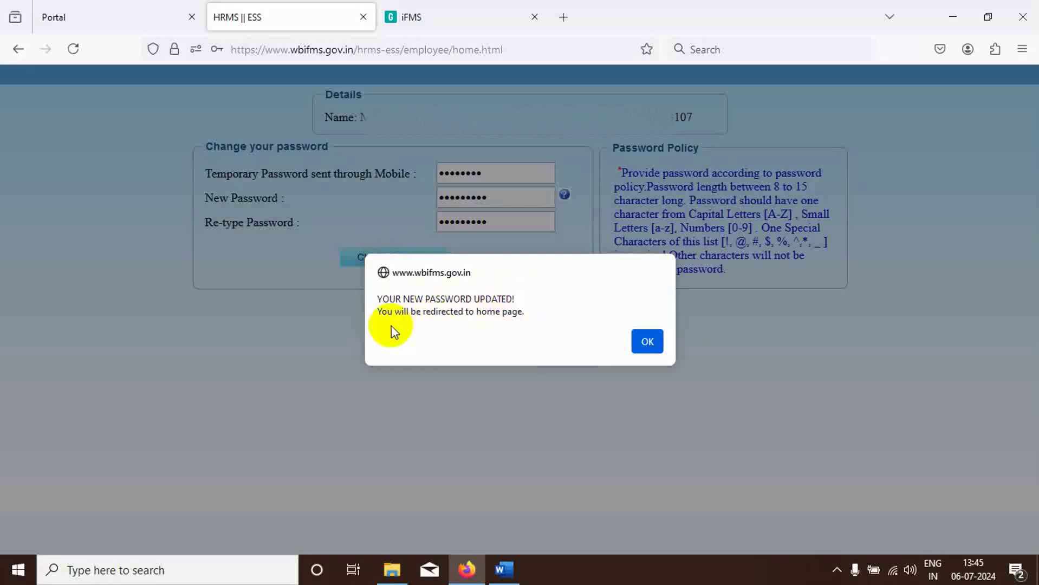
click(649, 342)
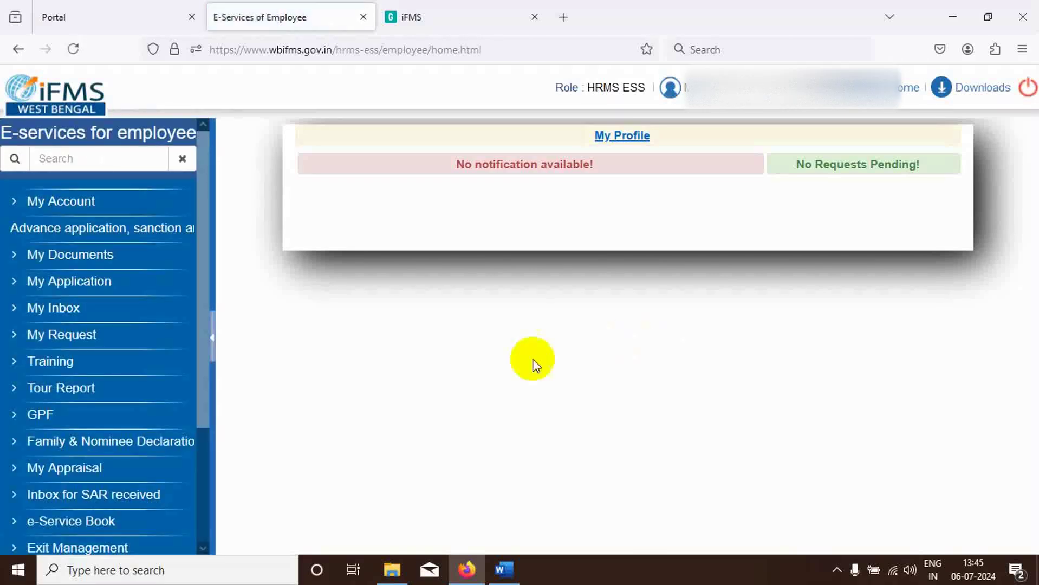
Open View Payslip from the My Documents sidebar menu to list the 2024 payslips.
click(67, 261)
click(72, 283)
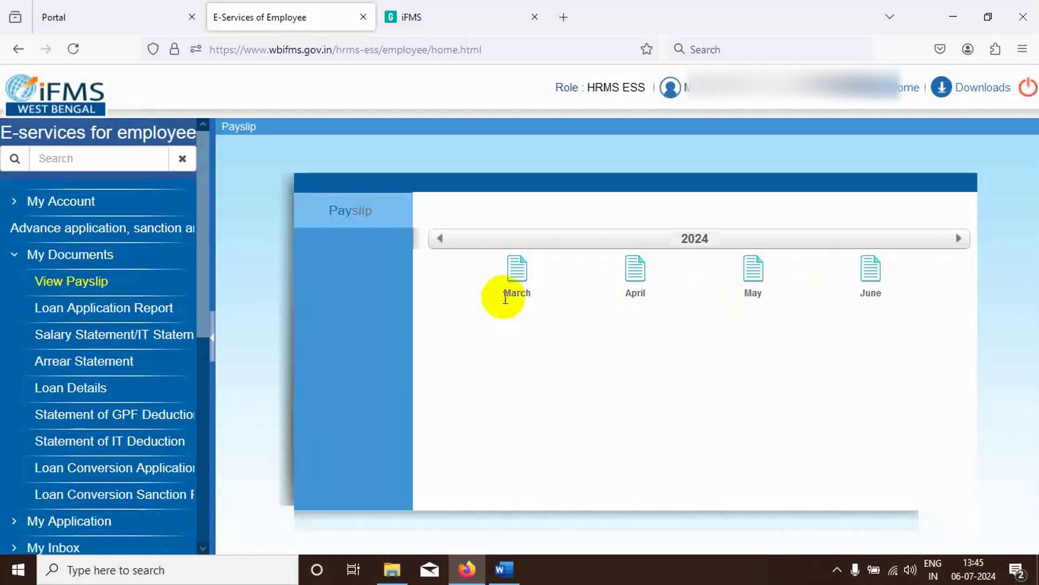
Open the March 2024 payslip PDF and scroll through it.
click(517, 274)
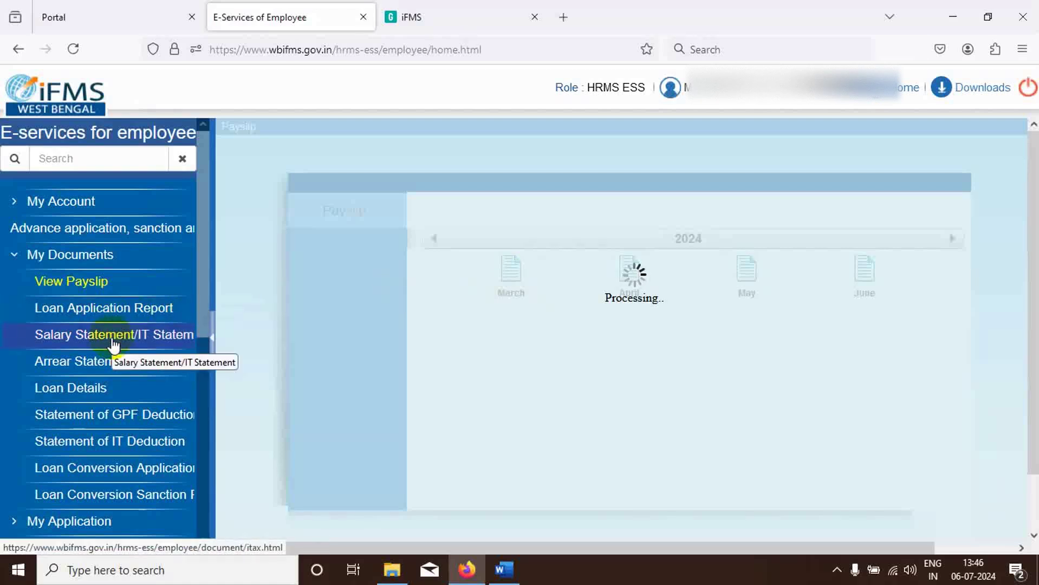
scroll(113, 345, down, 10)
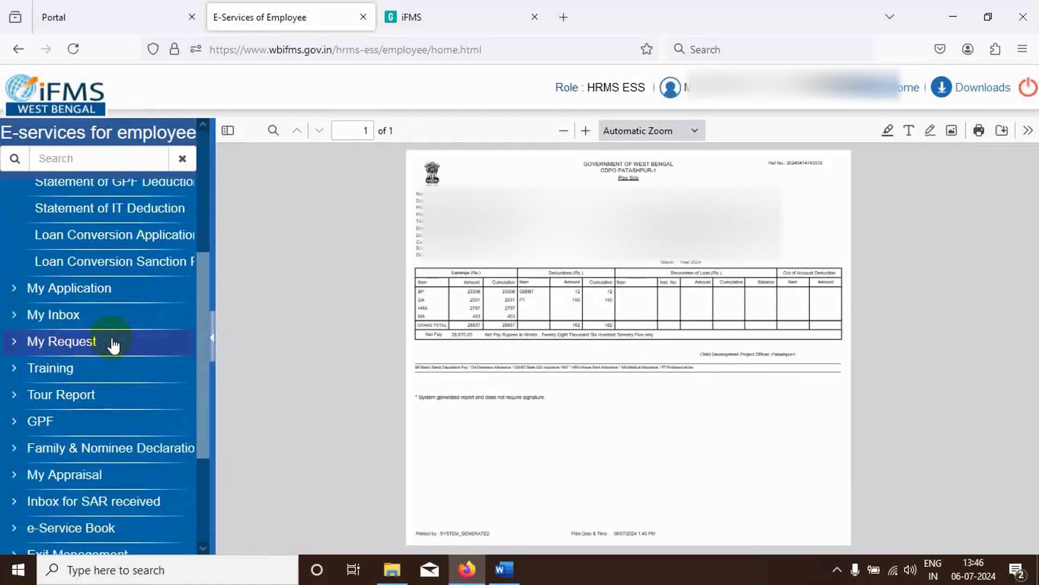
scroll(114, 345, down, 3)
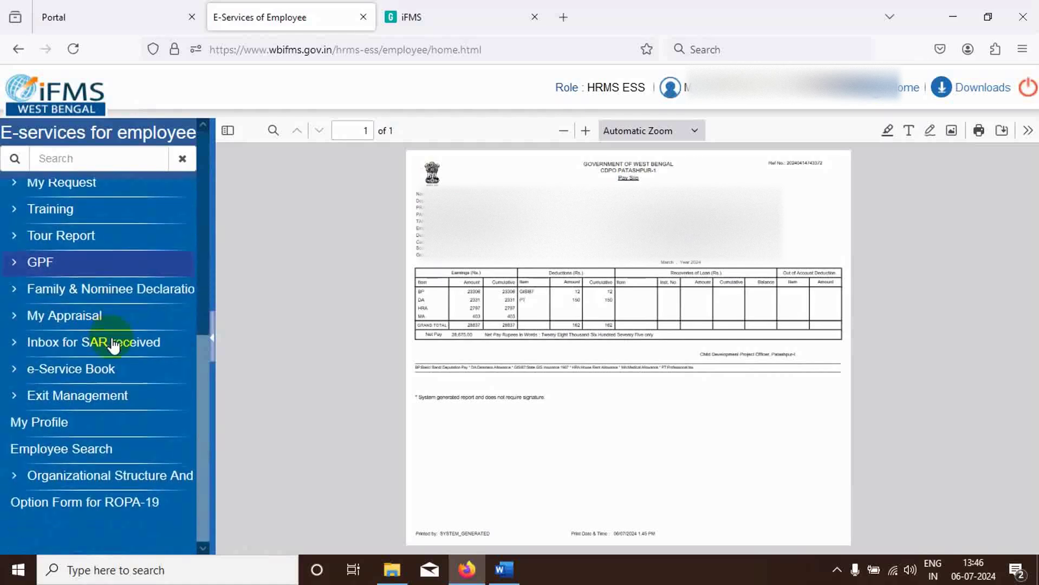
scroll(113, 345, up, 8)
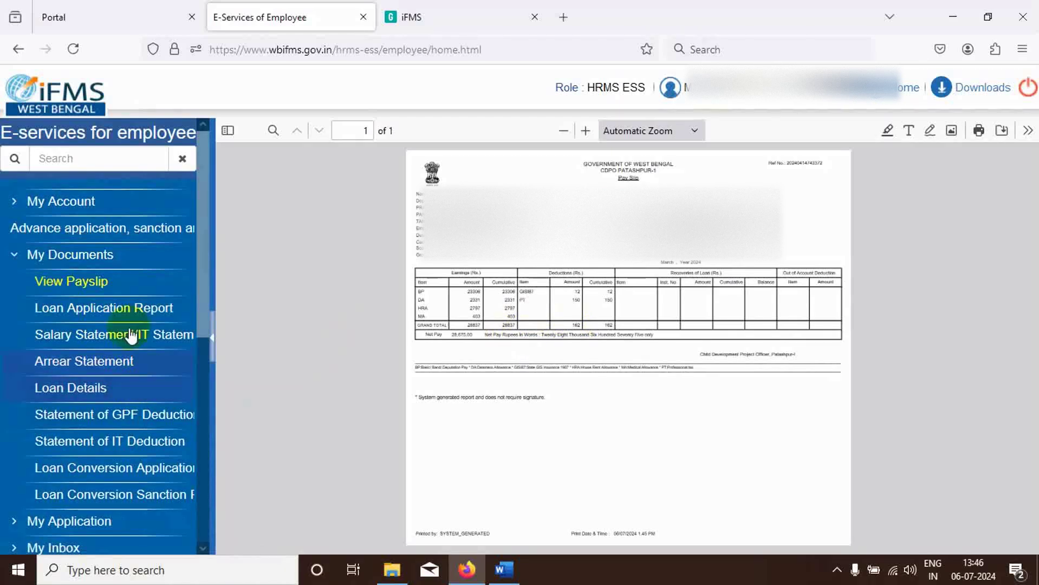
click(67, 204)
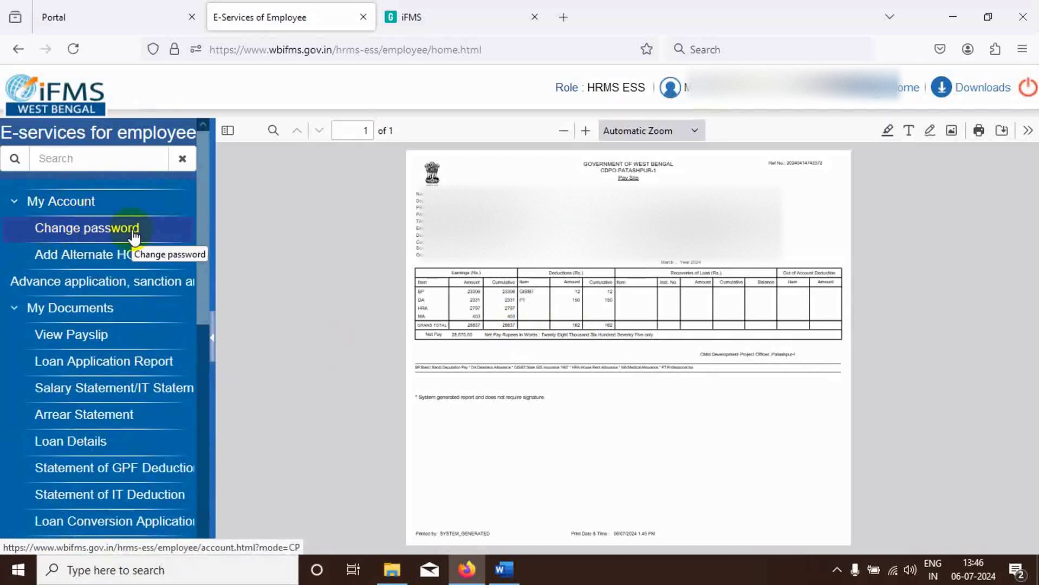
scroll(174, 268, down, 2)
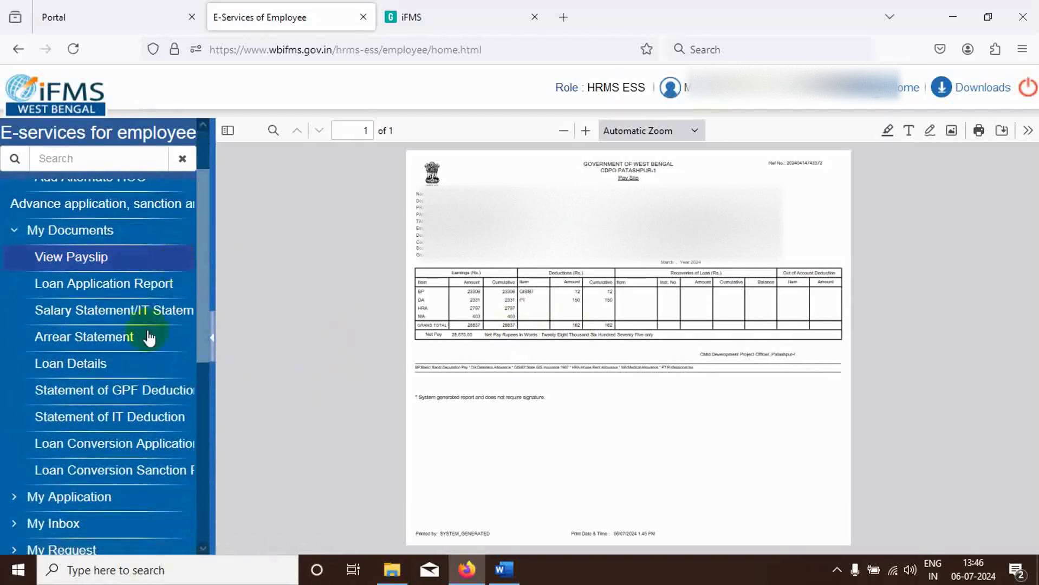
click(21, 497)
scroll(167, 413, down, 2)
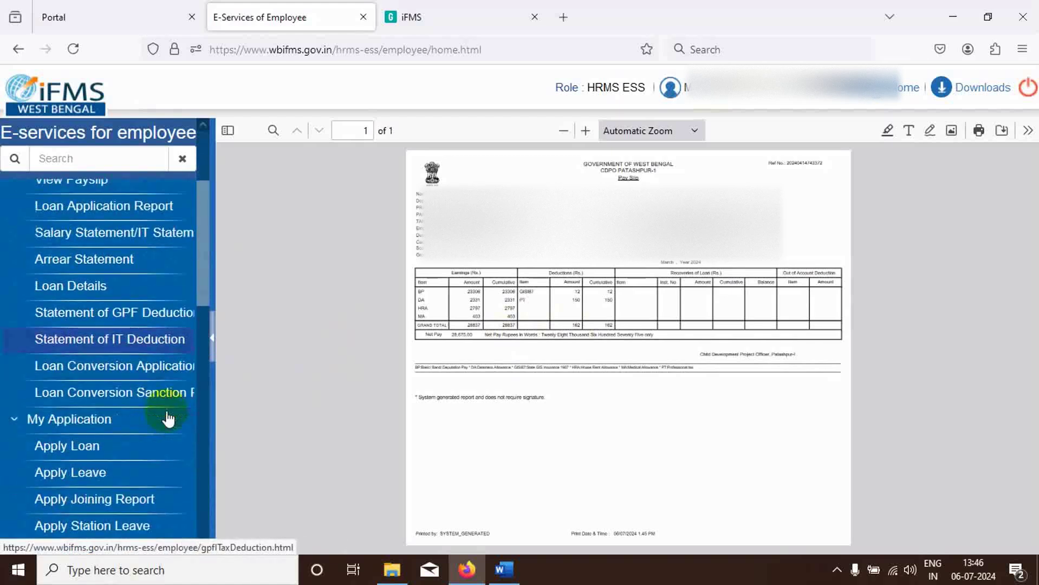
scroll(167, 420, down, 4)
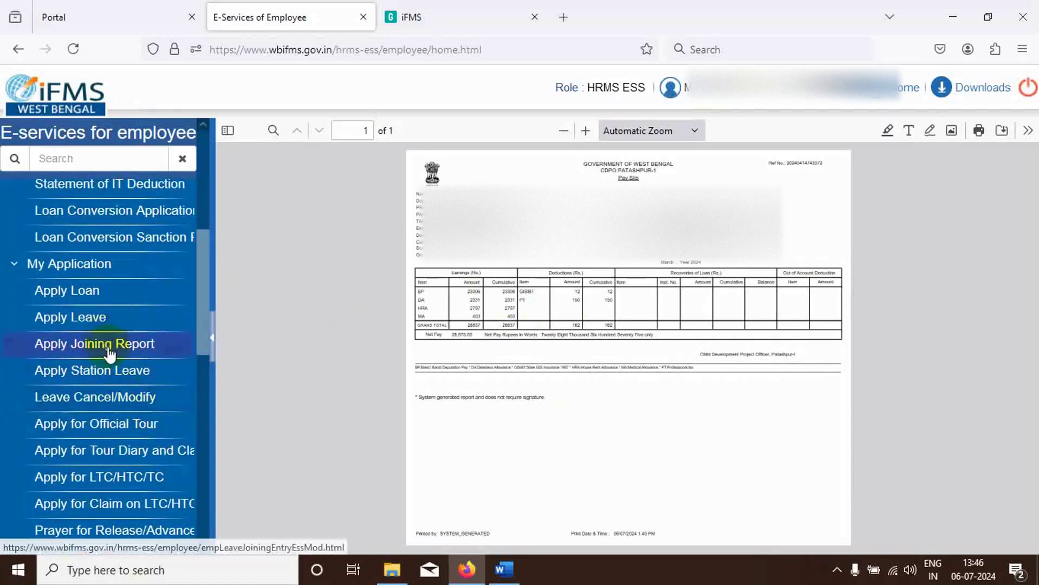
scroll(105, 456, down, 4)
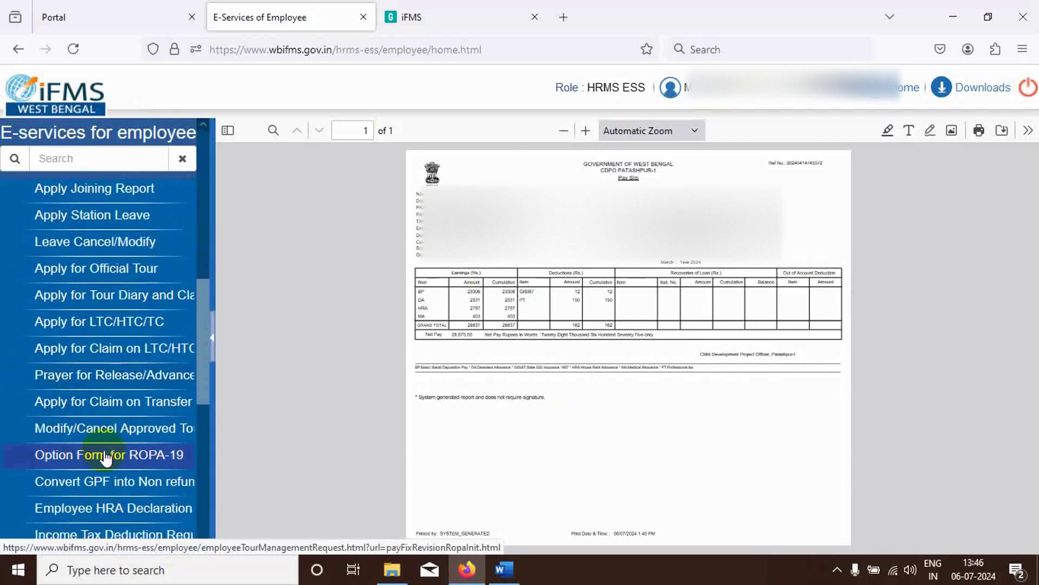
scroll(105, 457, down, 6)
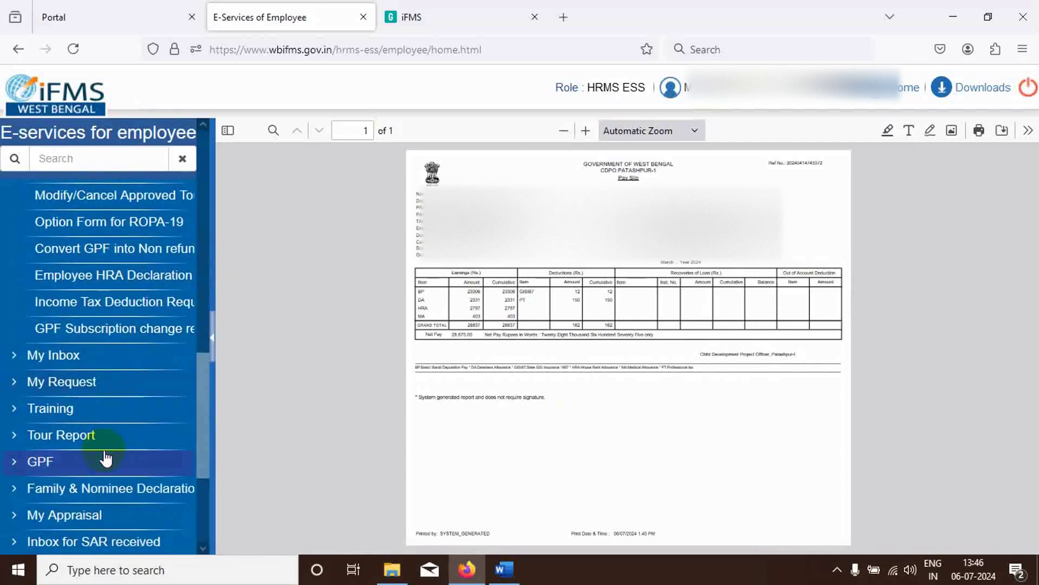
scroll(105, 457, down, 5)
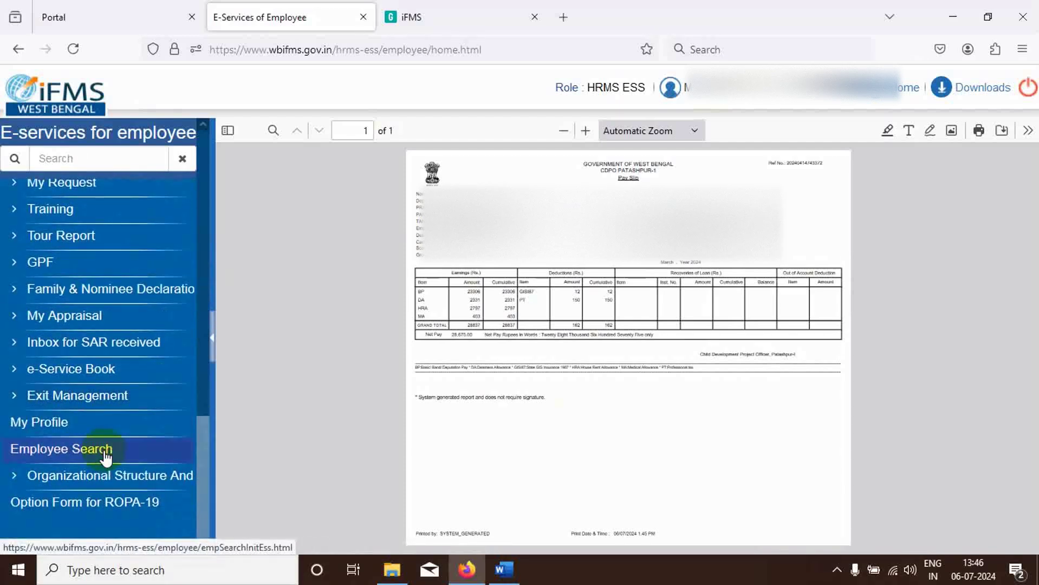
scroll(105, 457, up, 2)
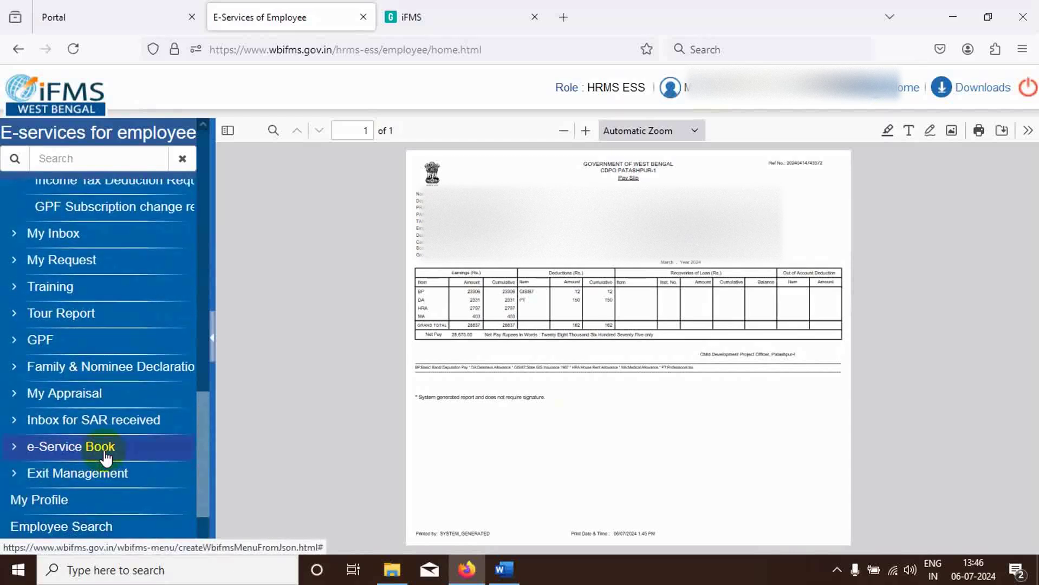